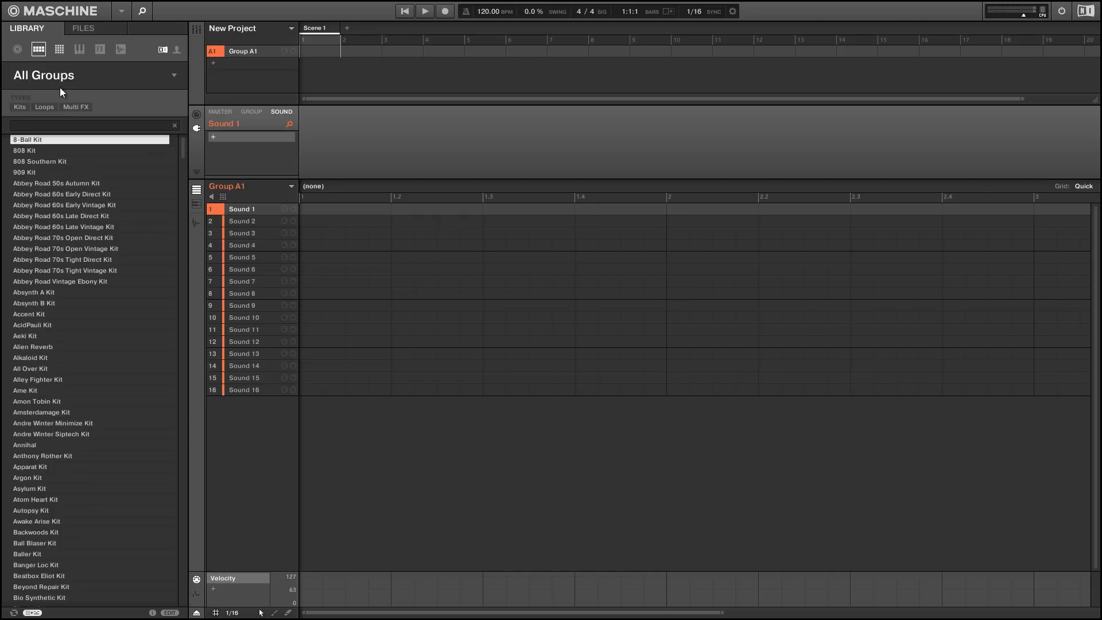
Step: Load the Bonaparte Electro Kebab Kit into group A1, then play and stop its pattern
{"action": "scroll", "coordinate": [65, 288], "scroll_direction": "down", "scroll_amount": 5}
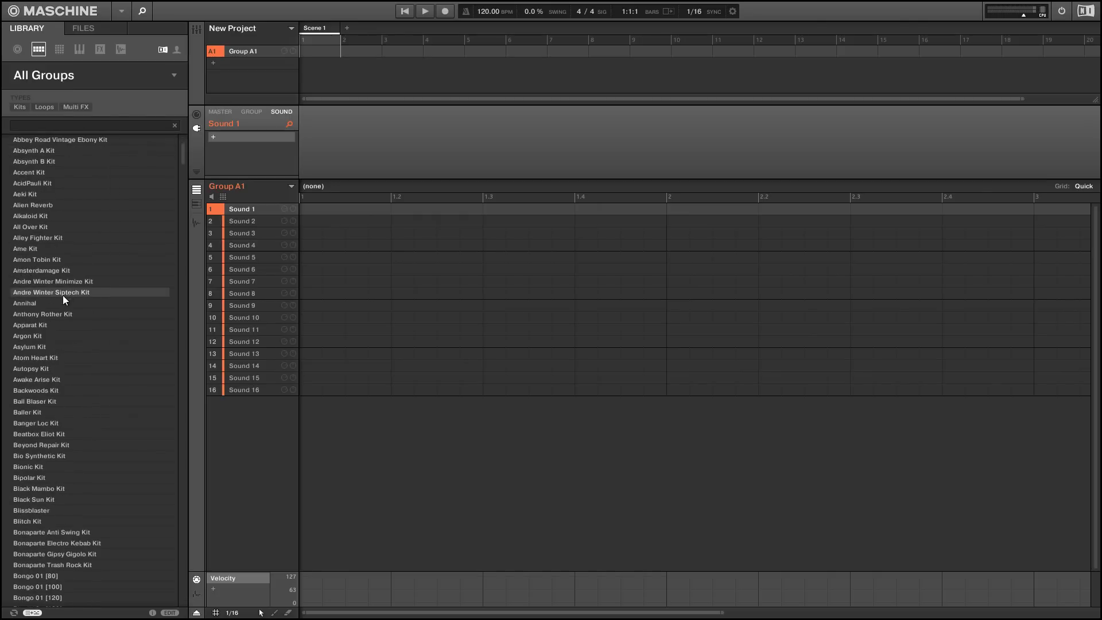
{"action": "double_click", "coordinate": [74, 543]}
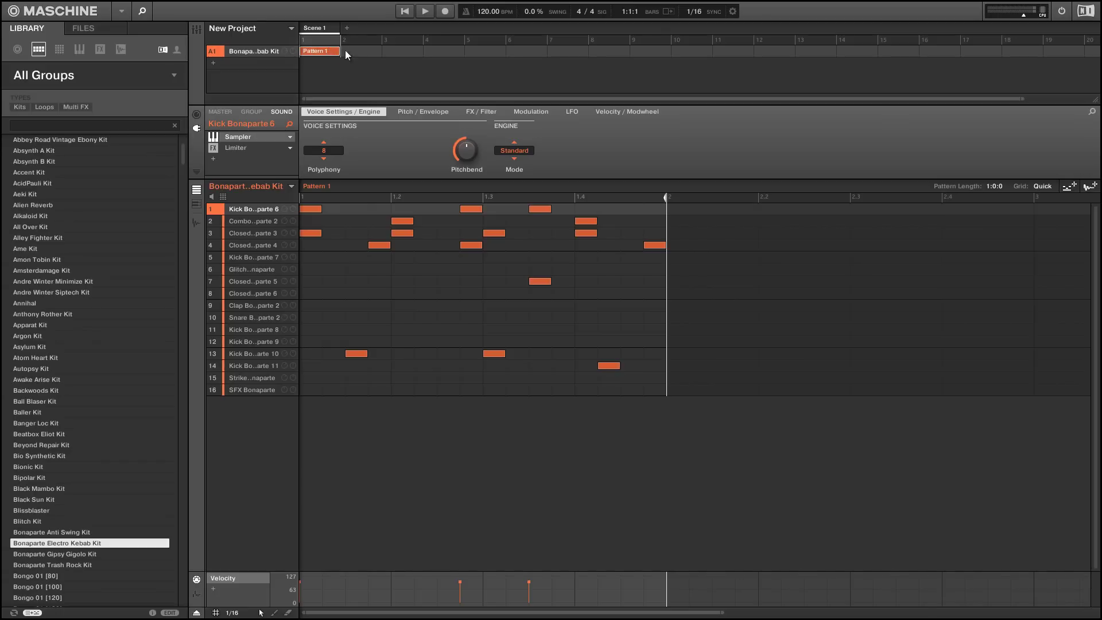
{"action": "left_click", "coordinate": [431, 13]}
{"action": "left_click", "coordinate": [423, 11]}
Step: Remove Pattern 1 from Scene 1, then put it back into the scene
{"action": "right_click", "coordinate": [320, 51]}
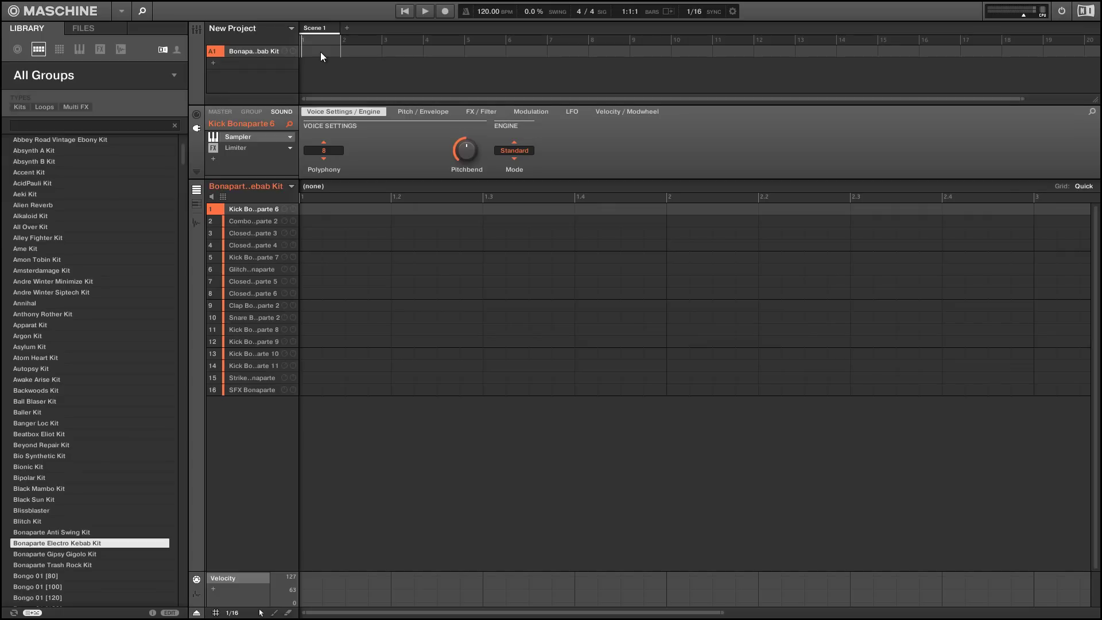
{"action": "left_click", "coordinate": [320, 51]}
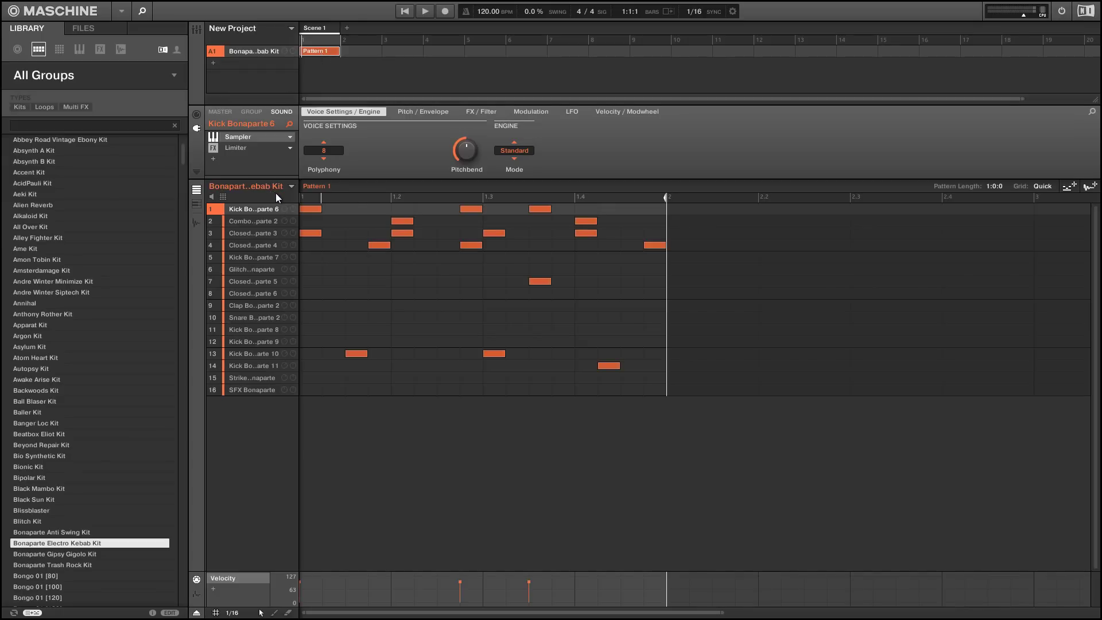
Step: Step Scene 1 through Patterns 2 to 5, settle on Pattern 5, and play it briefly
{"action": "left_click", "coordinate": [291, 186]}
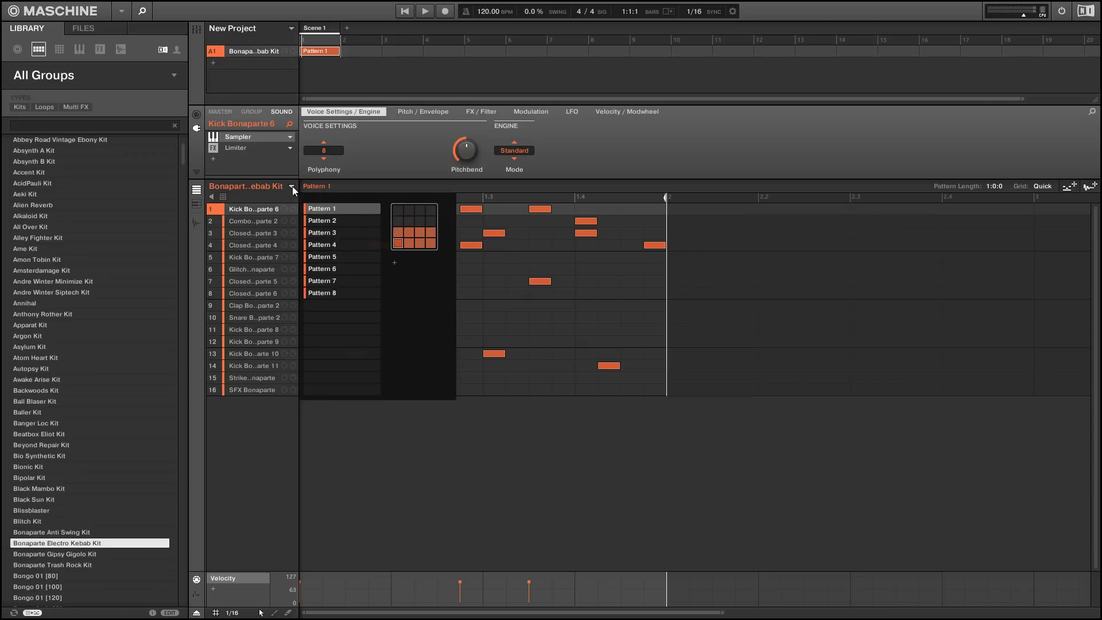
{"action": "left_click", "coordinate": [408, 244]}
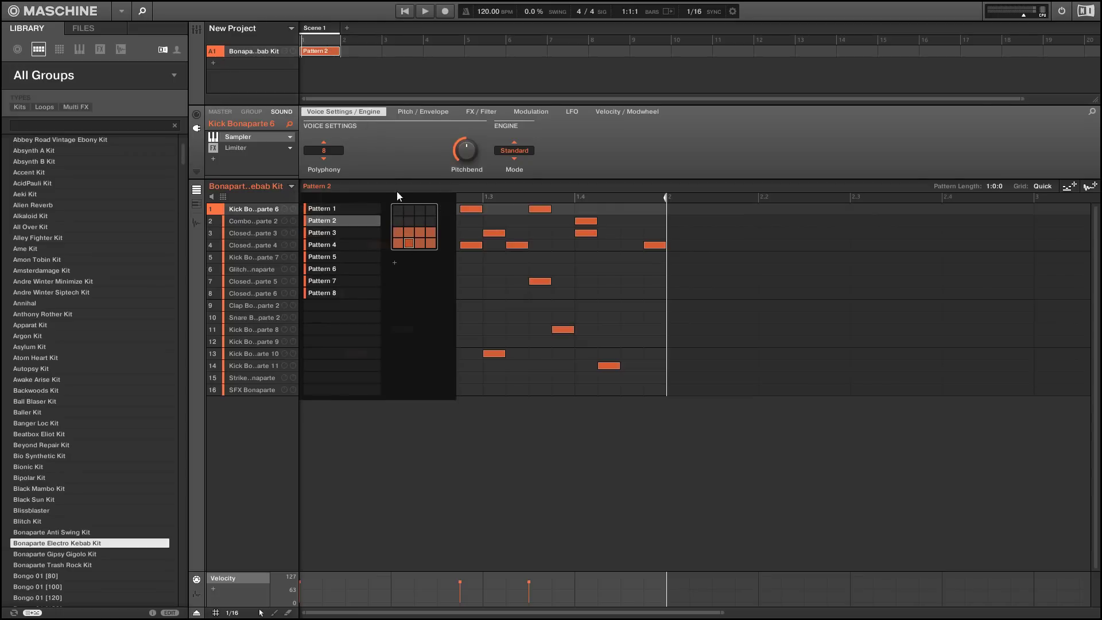
{"action": "left_click", "coordinate": [420, 243]}
{"action": "left_click", "coordinate": [429, 244]}
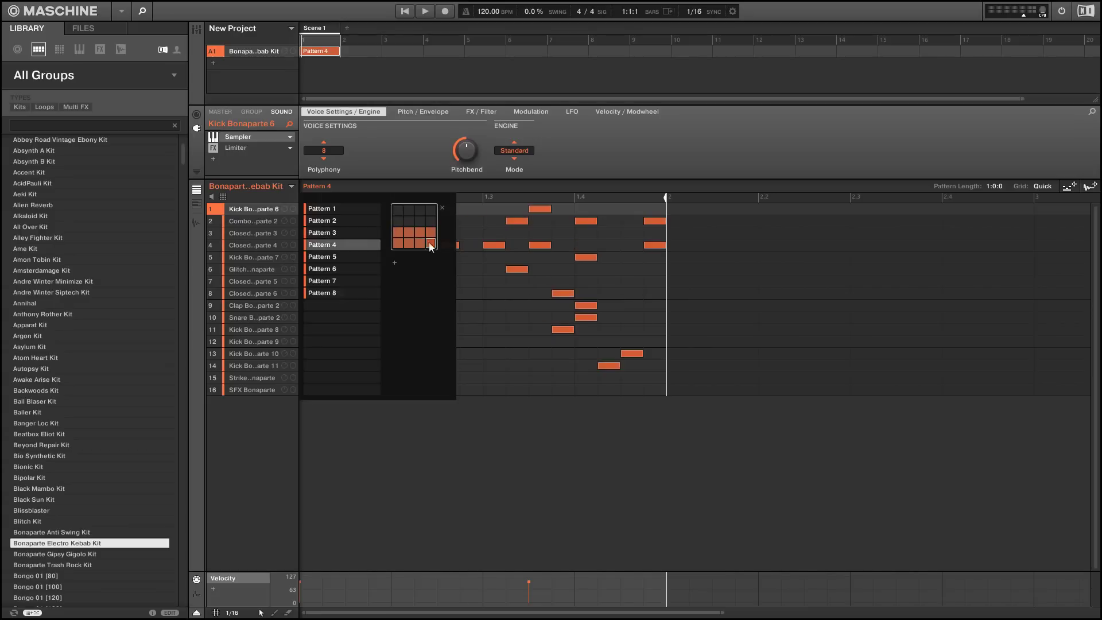
{"action": "left_click", "coordinate": [398, 233]}
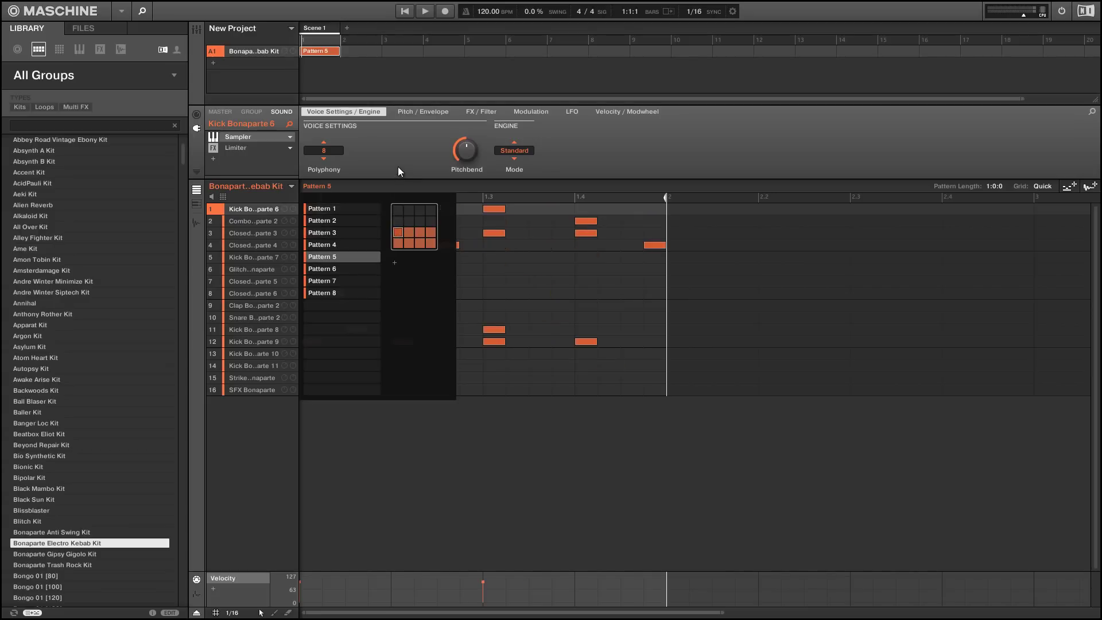
{"action": "key", "text": "space"}
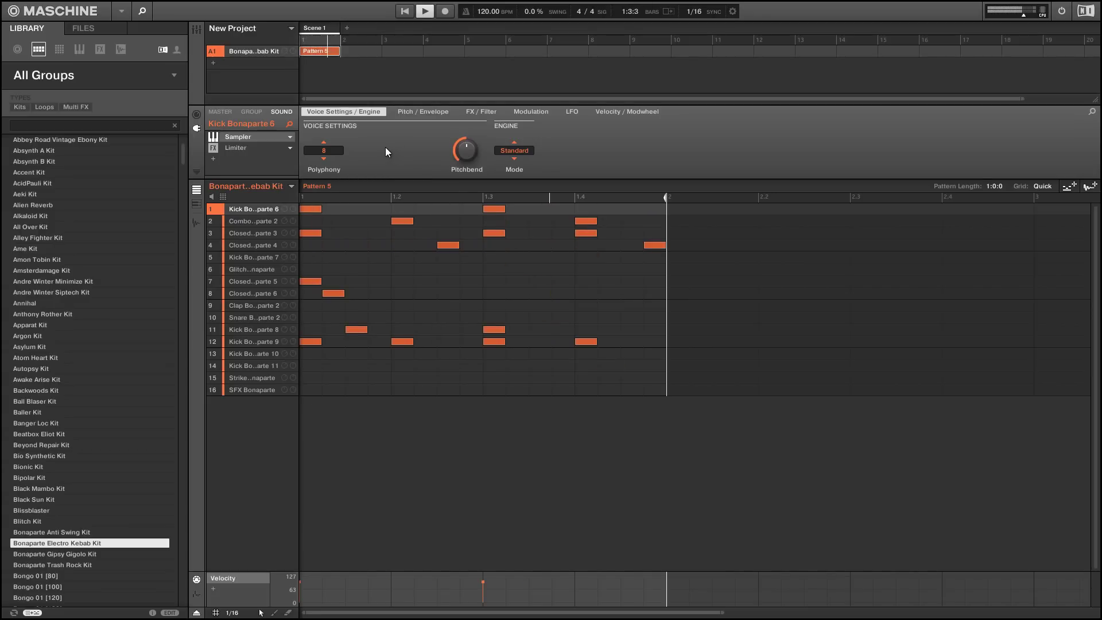
{"action": "key", "text": "space"}
Step: Add Scene 2 with a new Pattern 9, and program three kick hits and two claps
{"action": "left_click", "coordinate": [346, 28]}
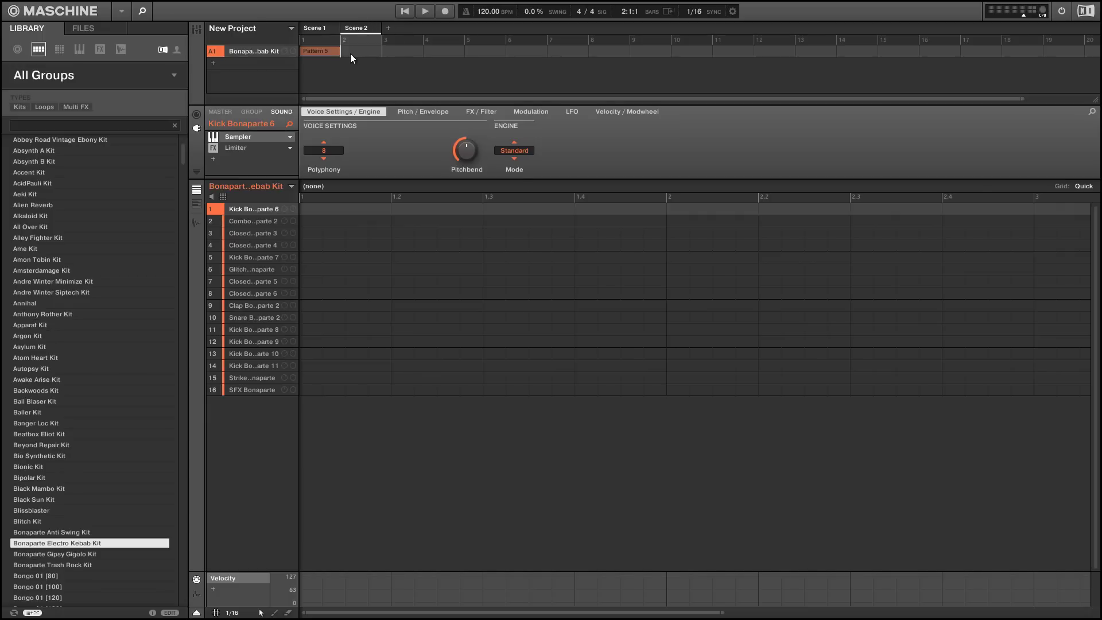
{"action": "left_click", "coordinate": [349, 54]}
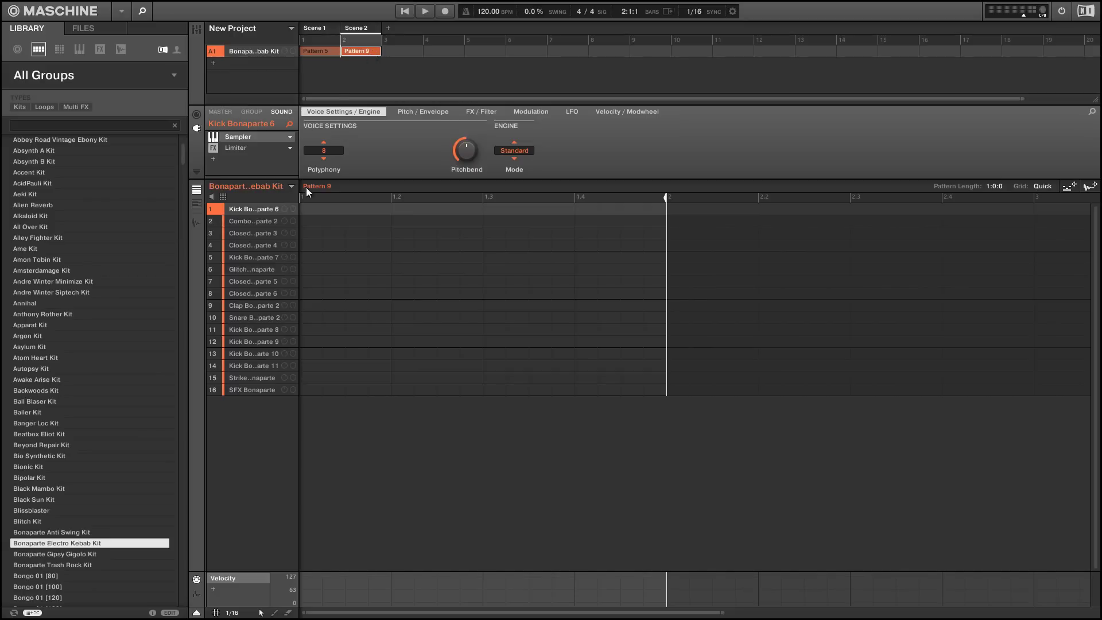
{"action": "left_click", "coordinate": [312, 210]}
{"action": "left_click", "coordinate": [408, 305]}
{"action": "left_click", "coordinate": [447, 208]}
{"action": "left_click", "coordinate": [546, 210]}
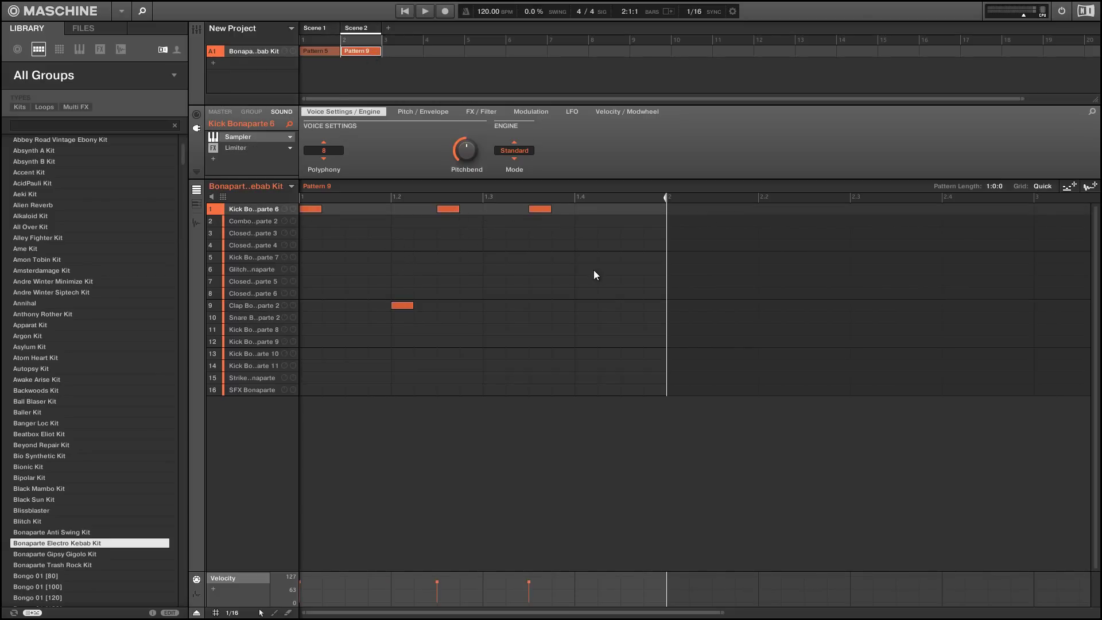
{"action": "left_click", "coordinate": [608, 305]}
Step: Add glitch, hi-hat and row-8 hits, play the pattern, and move the second clap one step earlier
{"action": "left_click", "coordinate": [359, 284]}
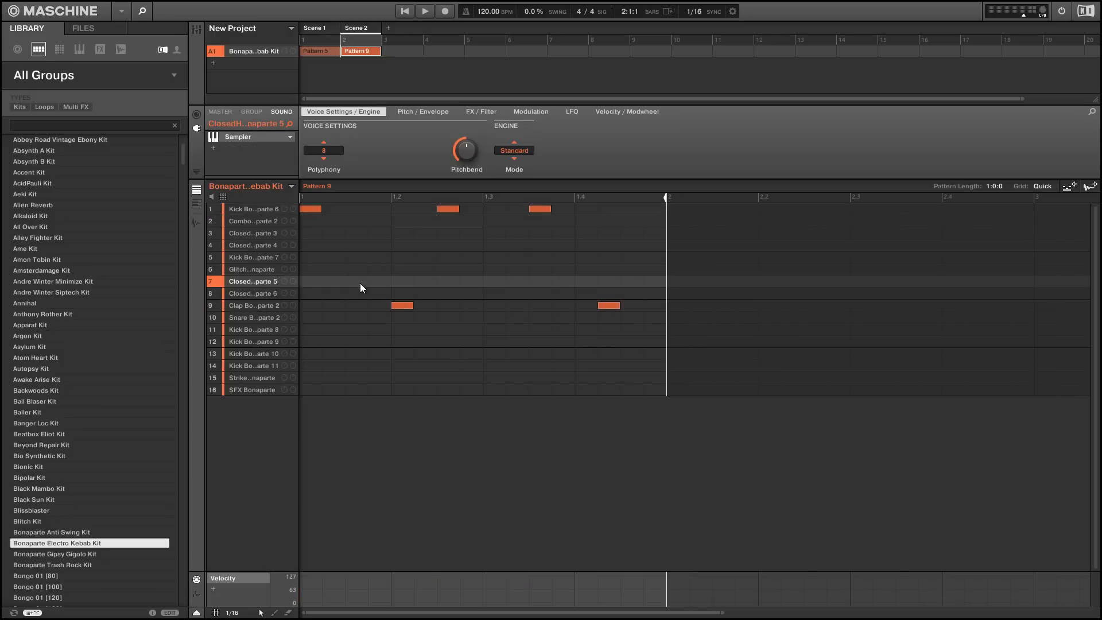
{"action": "left_click", "coordinate": [378, 270]}
{"action": "left_click", "coordinate": [448, 284]}
{"action": "left_click", "coordinate": [471, 291]}
{"action": "left_click", "coordinate": [549, 271]}
{"action": "left_click", "coordinate": [566, 281]}
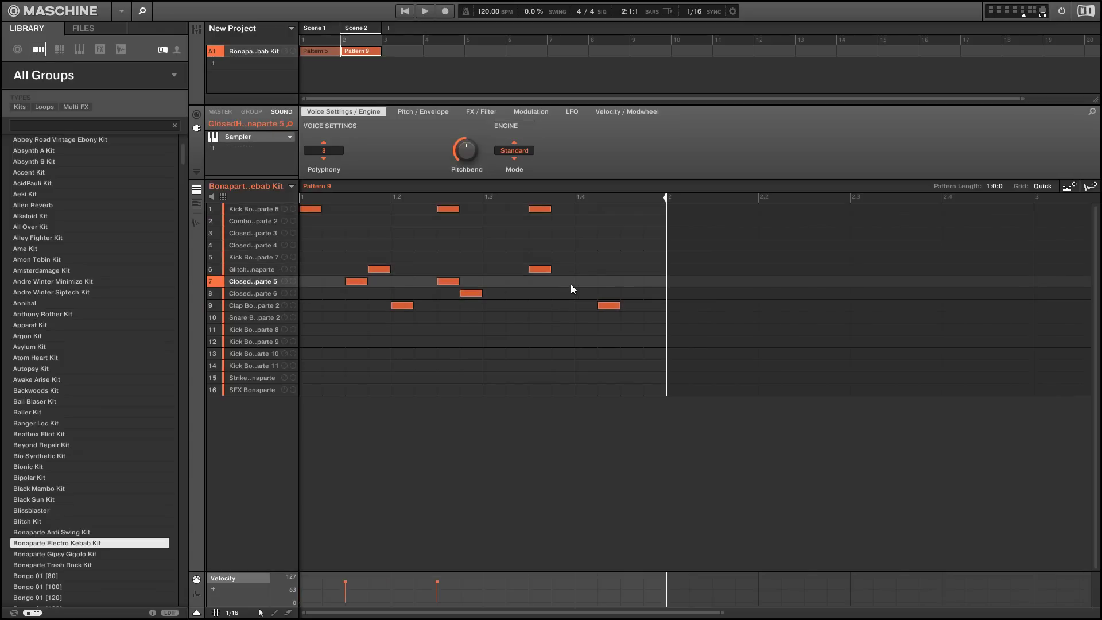
{"action": "left_click", "coordinate": [631, 281]}
{"action": "key", "text": "space"}
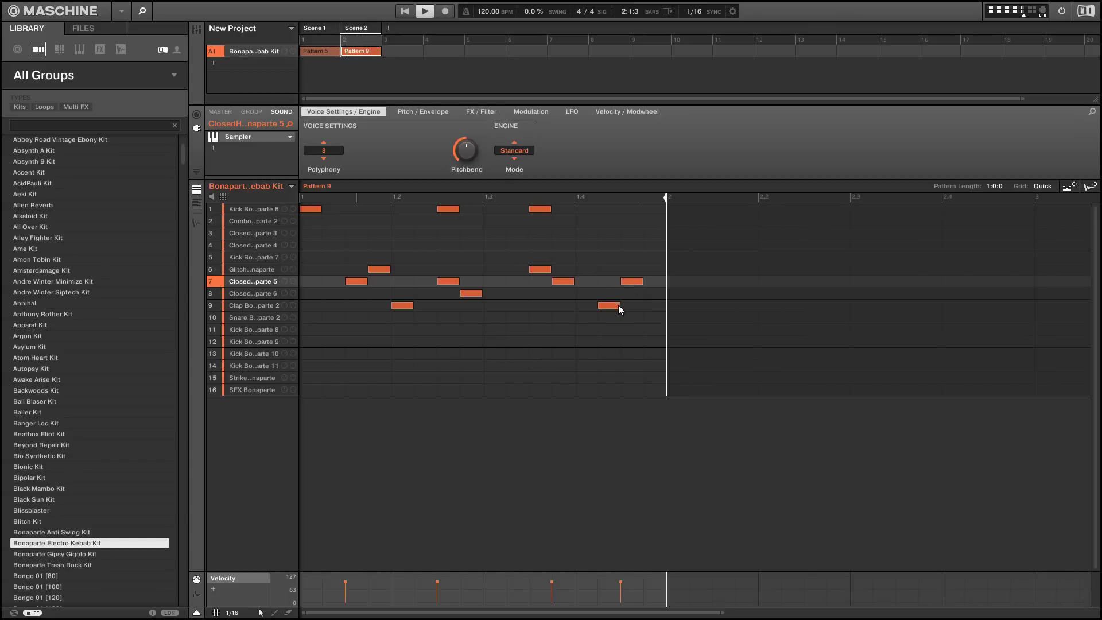
{"action": "left_click_drag", "start_coordinate": [618, 304], "coordinate": [578, 308]}
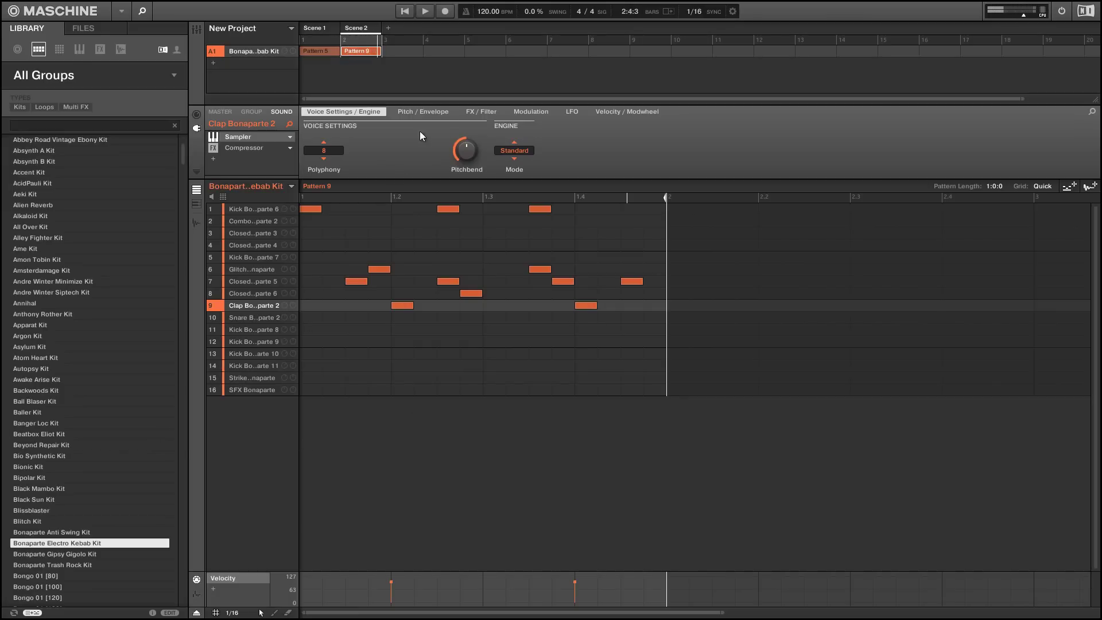
Step: Add Group B1, load Fingered Bass 2 from the Instruments library, and show the piano roll
{"action": "left_click", "coordinate": [213, 63]}
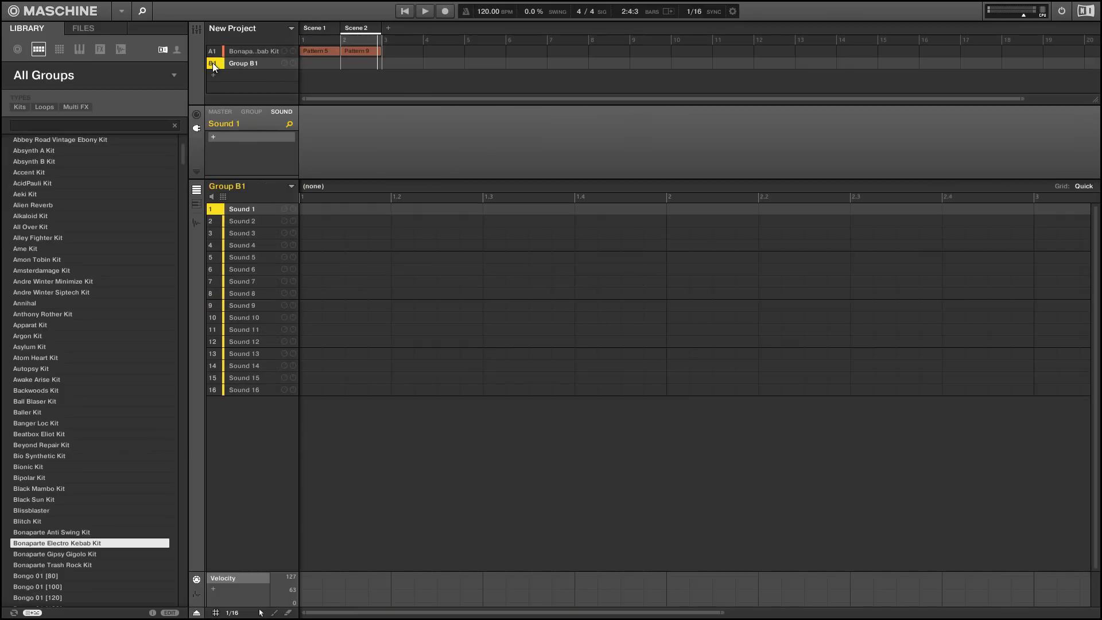
{"action": "left_click", "coordinate": [79, 50]}
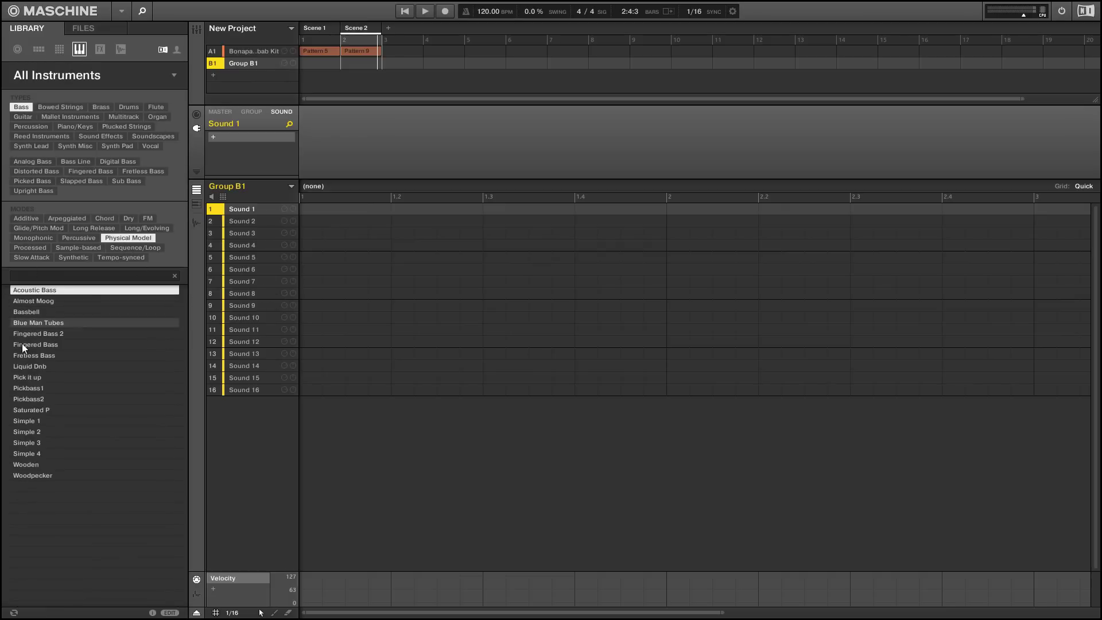
{"action": "left_click", "coordinate": [47, 335]}
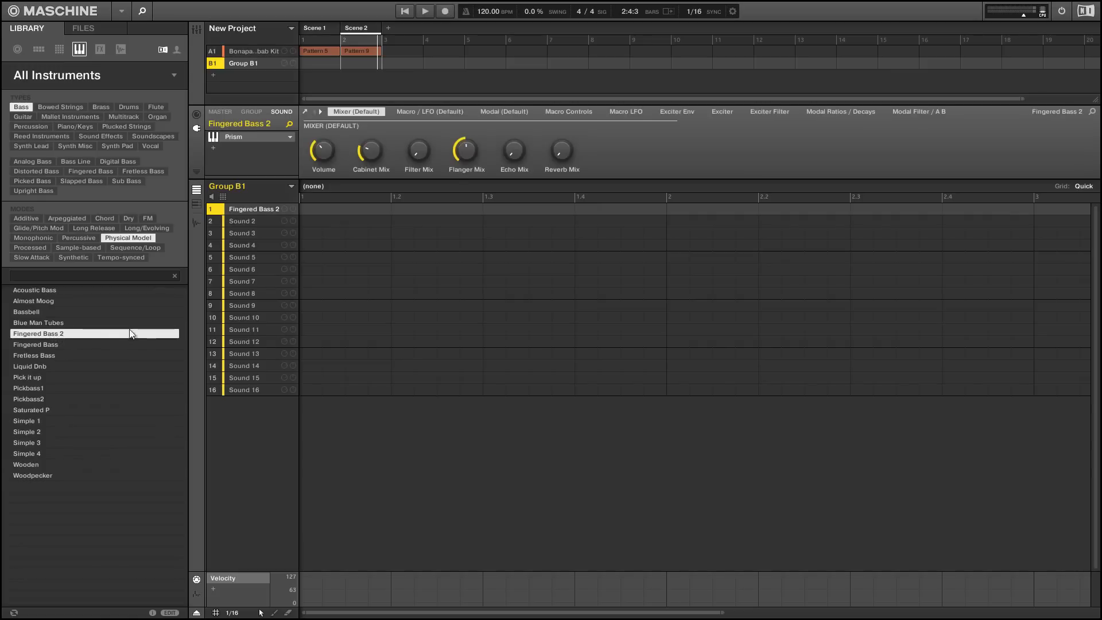
{"action": "left_click", "coordinate": [196, 204]}
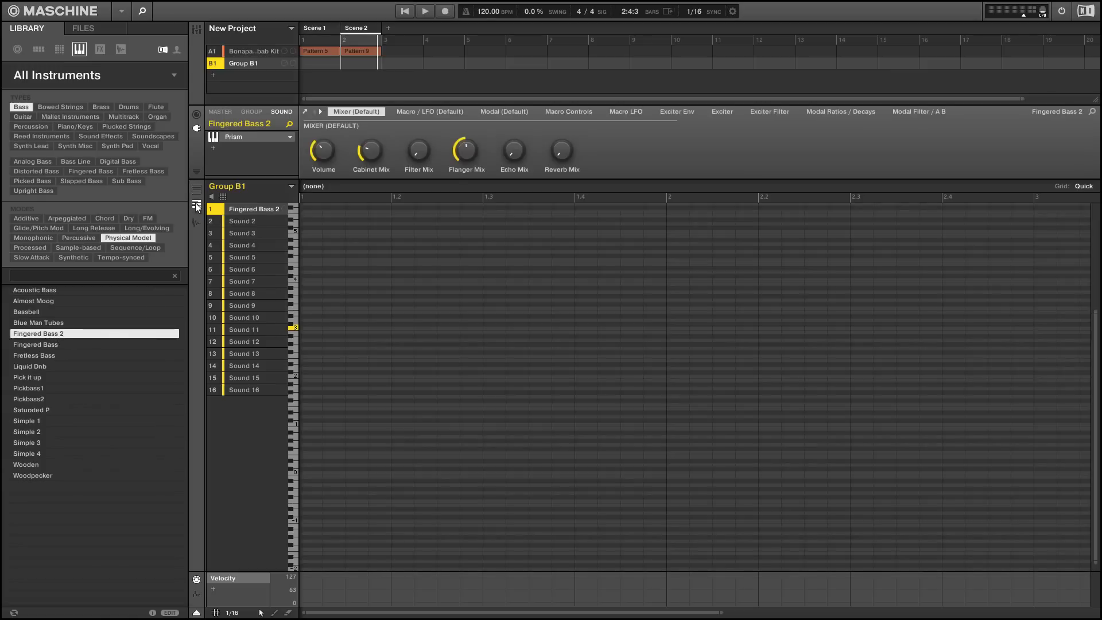
Step: Write a five-note bass line in bar 1, lengthen its first note, and audition it
{"action": "left_click", "coordinate": [314, 356]}
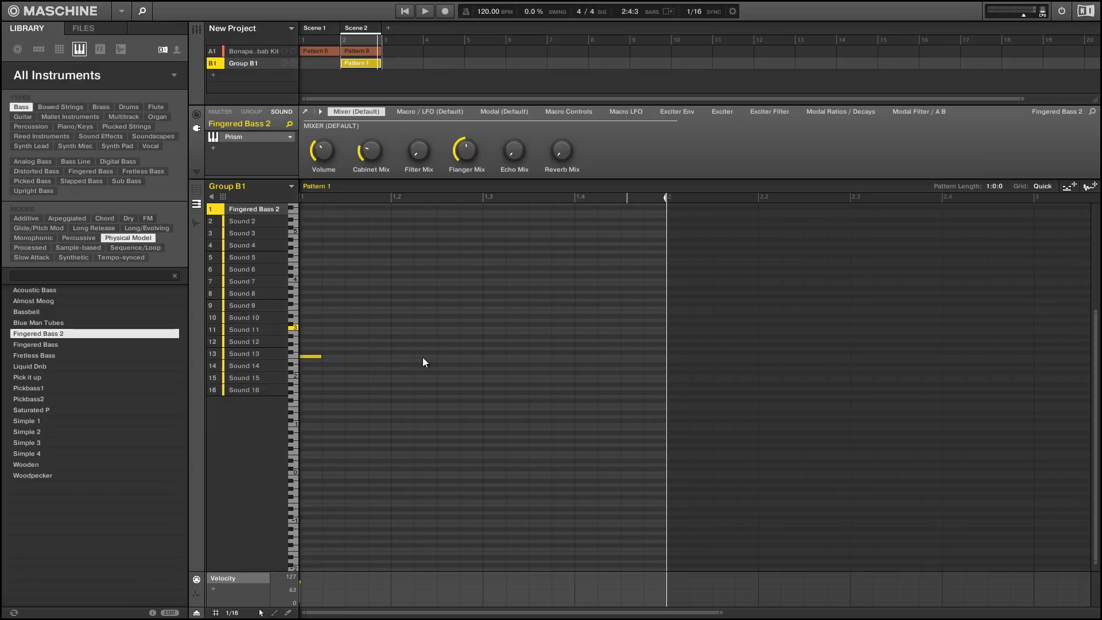
{"action": "left_click", "coordinate": [443, 357]}
{"action": "left_click", "coordinate": [537, 357]}
{"action": "left_click", "coordinate": [594, 344]}
{"action": "left_click", "coordinate": [639, 355]}
{"action": "key", "text": "space"}
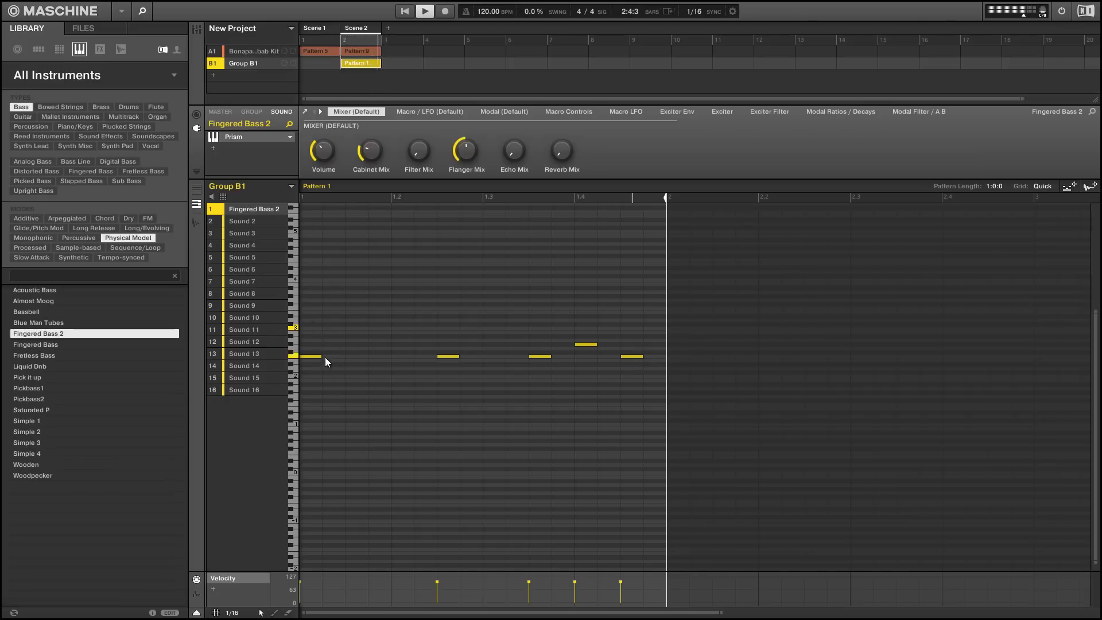
{"action": "left_click_drag", "start_coordinate": [322, 357], "coordinate": [388, 358]}
{"action": "mouse_move", "coordinate": [369, 152]}
{"action": "key", "text": "space"}
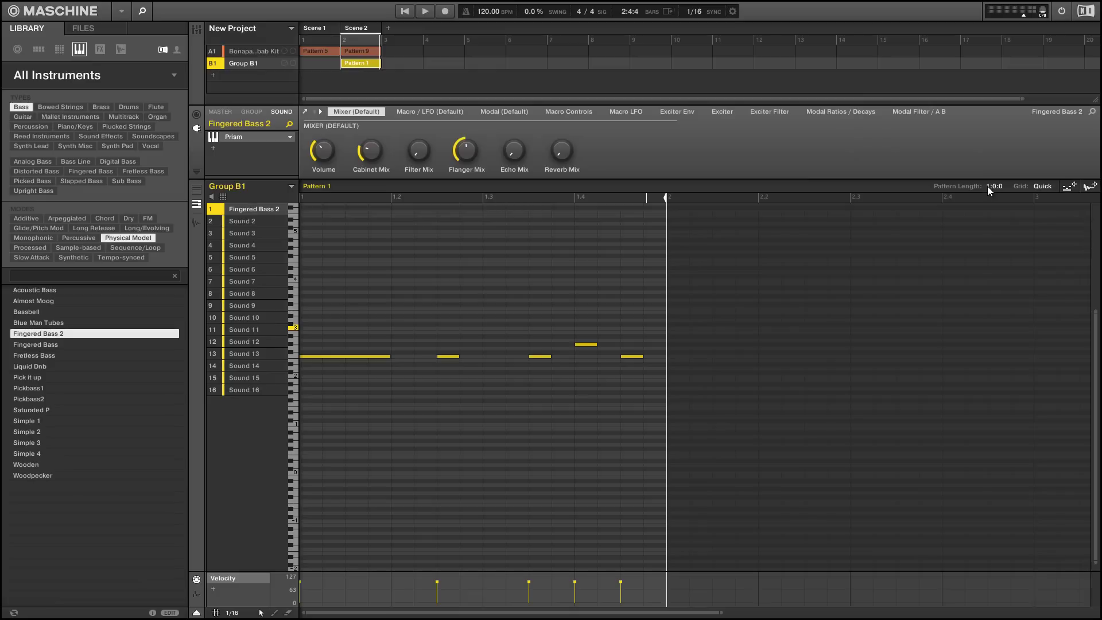
Step: Set Pattern Length to 2:0:0 and add a long note opening bar 2
{"action": "scroll", "coordinate": [987, 186], "scroll_direction": "up", "scroll_amount": 1}
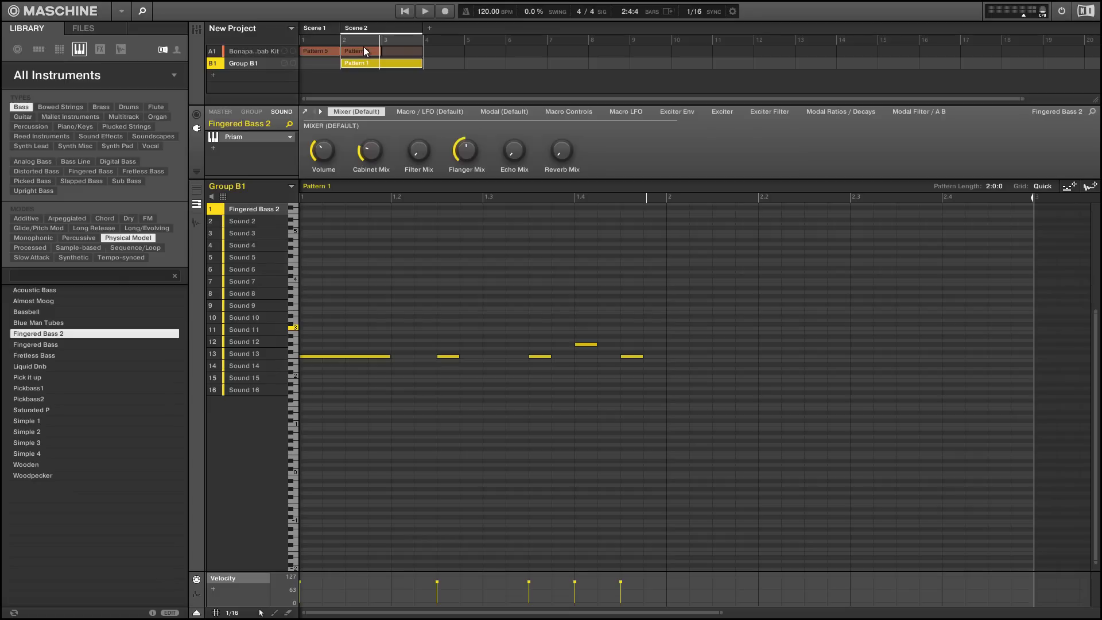
{"action": "left_click", "coordinate": [677, 356]}
{"action": "left_click_drag", "start_coordinate": [691, 355], "coordinate": [775, 365]}
Step: Add two higher notes in bar 2, adjusting their pitches while the line plays
{"action": "left_click", "coordinate": [863, 352]}
{"action": "key", "text": "space"}
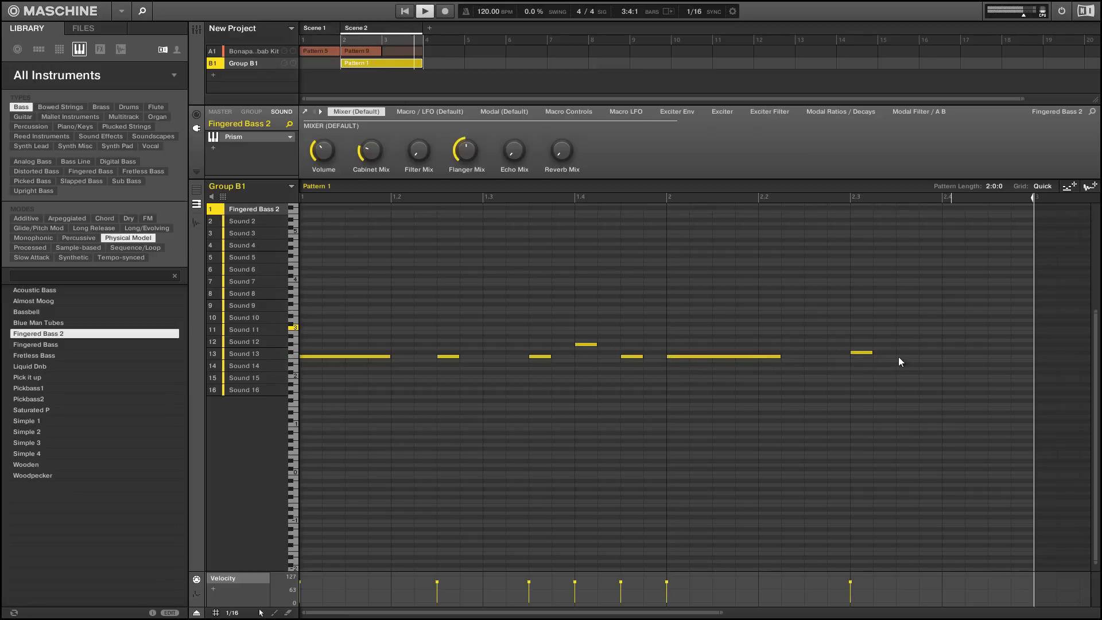
{"action": "left_click_drag", "start_coordinate": [865, 353], "coordinate": [907, 344]}
{"action": "left_click", "coordinate": [813, 345]}
{"action": "left_click_drag", "start_coordinate": [904, 344], "coordinate": [905, 352]}
{"action": "key", "text": "space"}
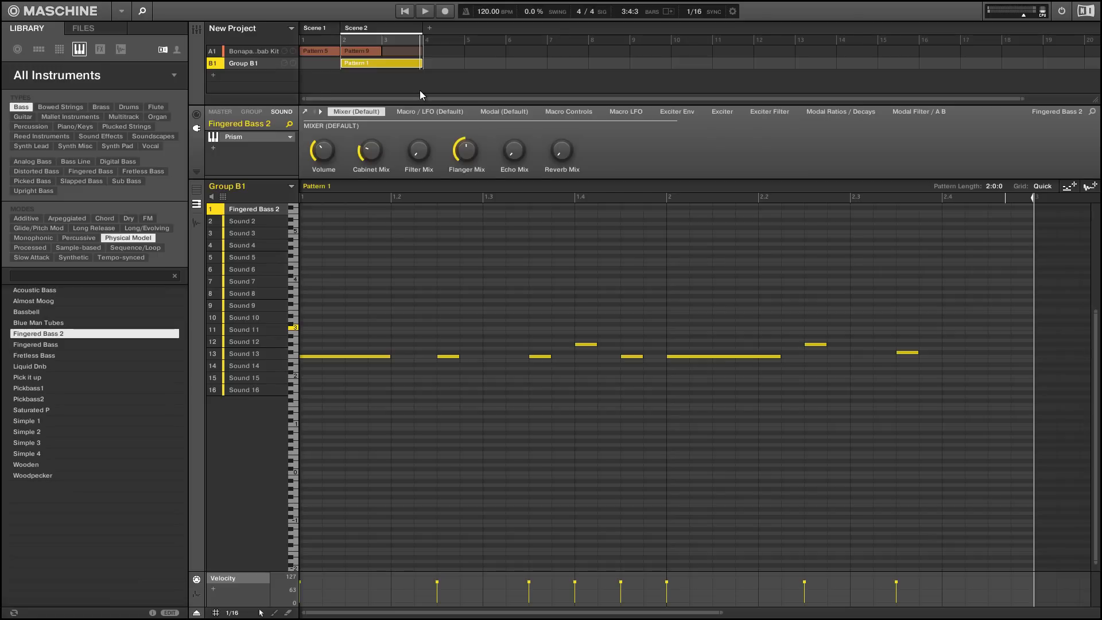
Step: Create Scene 3 and assign drum Pattern 9 and bass Pattern 1 to it
{"action": "left_click", "coordinate": [430, 27]}
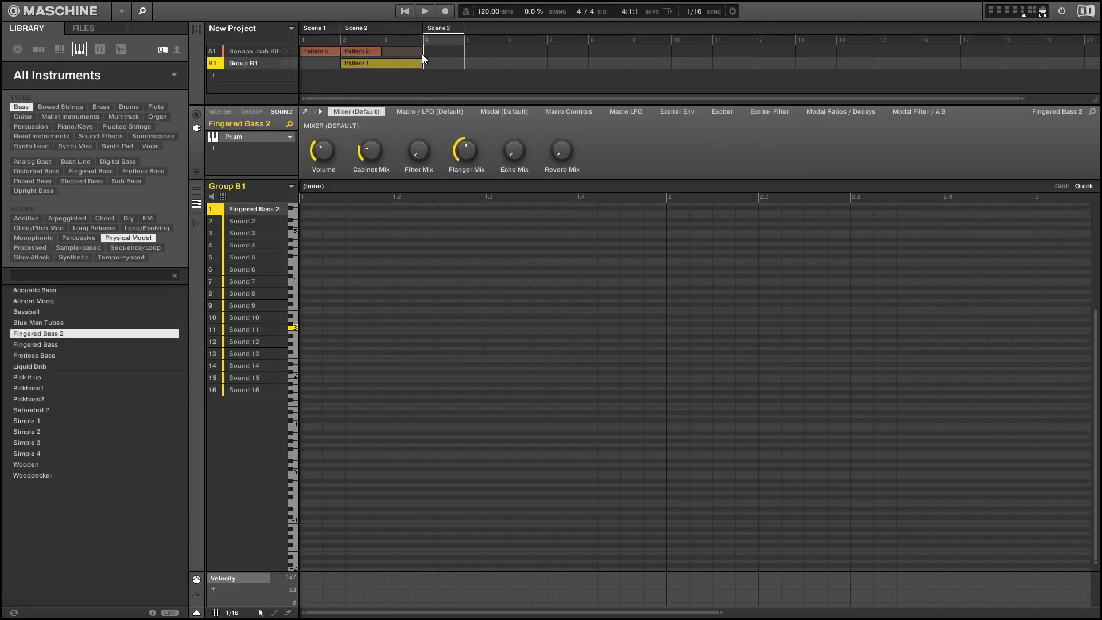
{"action": "left_click", "coordinate": [430, 52]}
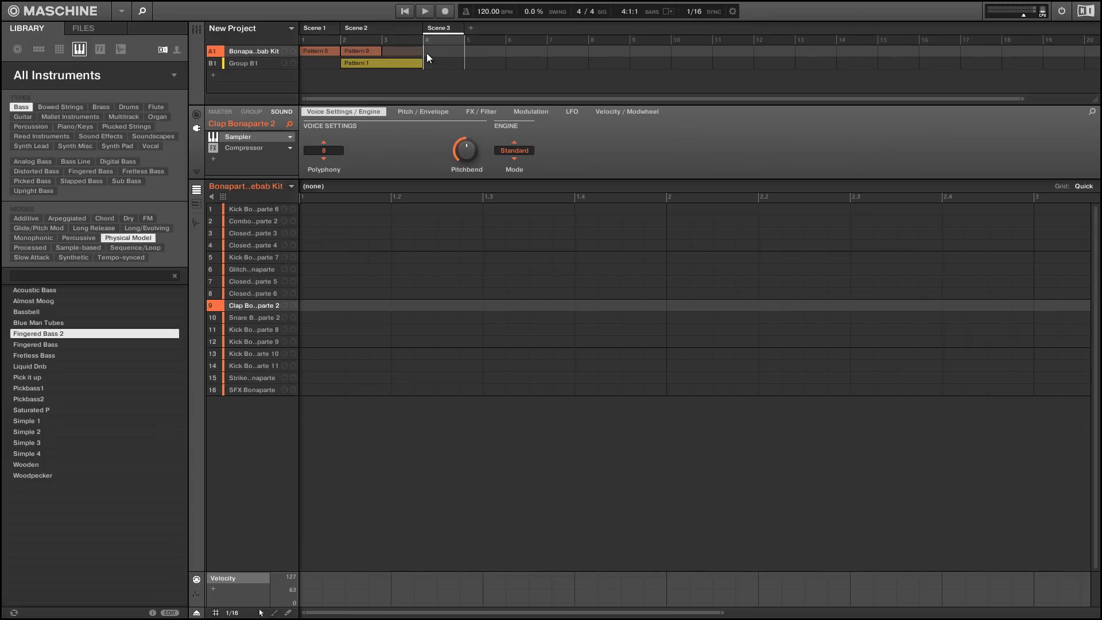
{"action": "left_click", "coordinate": [291, 184]}
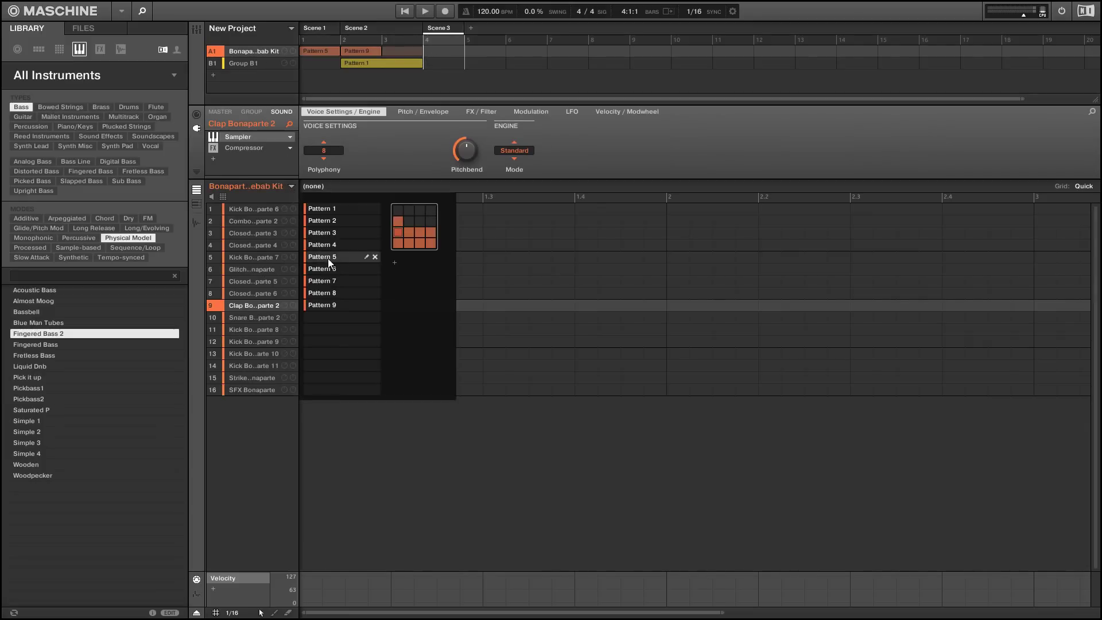
{"action": "left_click", "coordinate": [396, 222]}
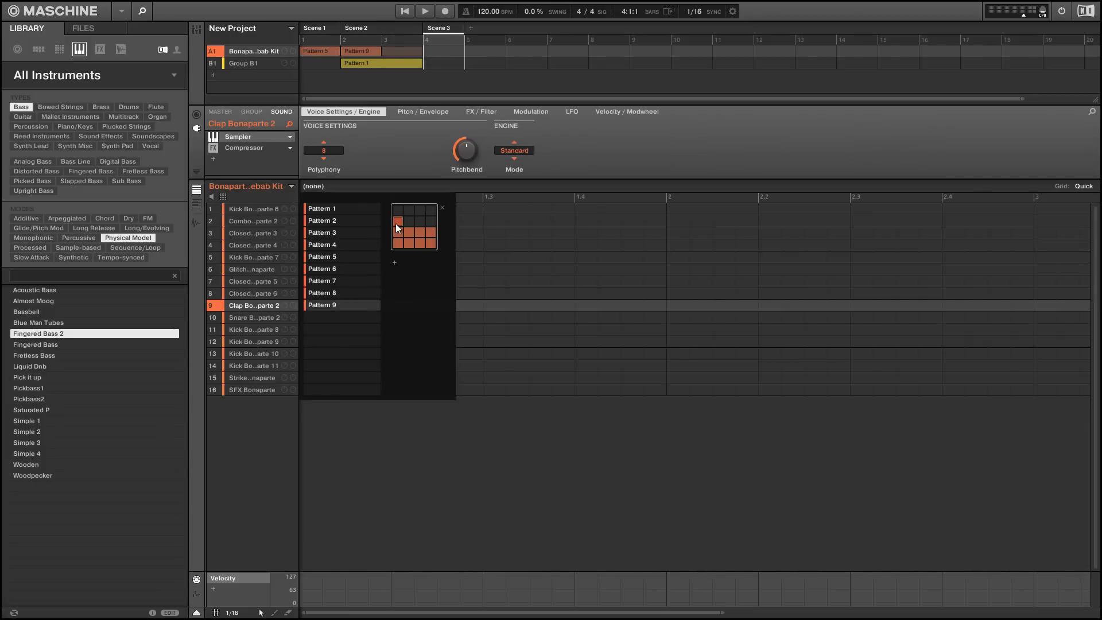
{"action": "left_click", "coordinate": [435, 64]}
{"action": "left_click", "coordinate": [293, 184]}
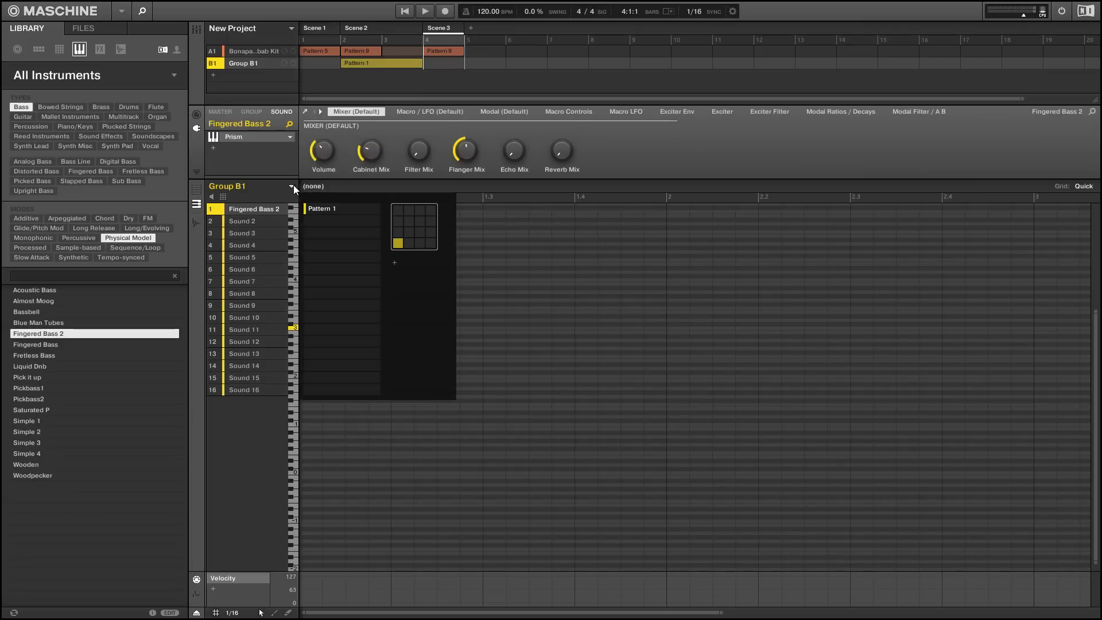
{"action": "left_click", "coordinate": [398, 243]}
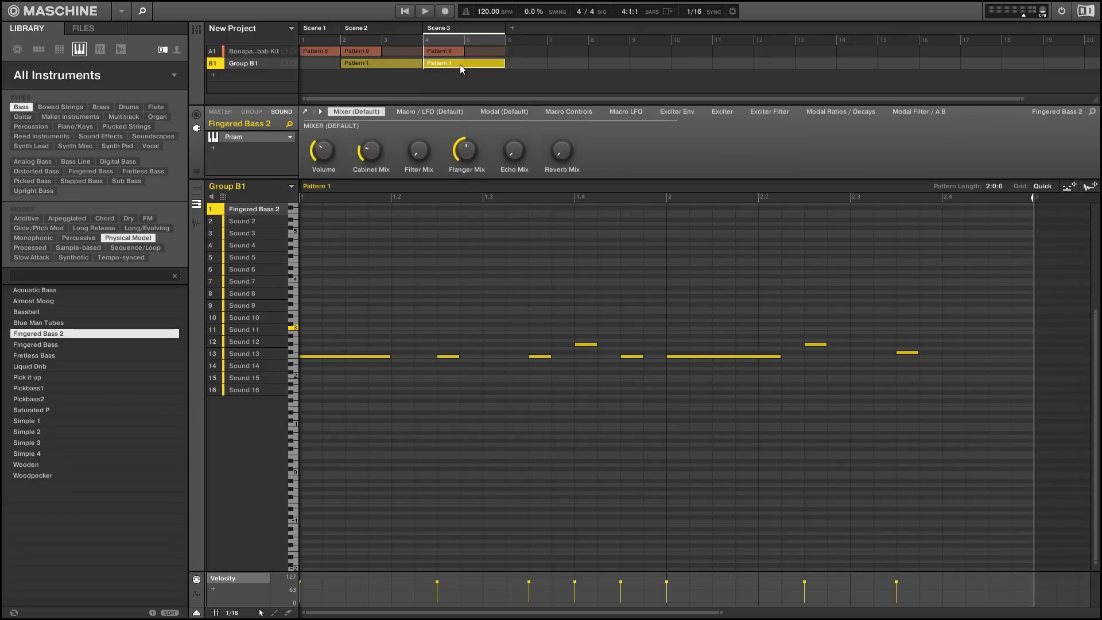
Step: Delete a short bass note, switch between Scenes 2 and 3, then undo the deletion
{"action": "double_click", "coordinate": [585, 344]}
{"action": "left_click", "coordinate": [399, 65]}
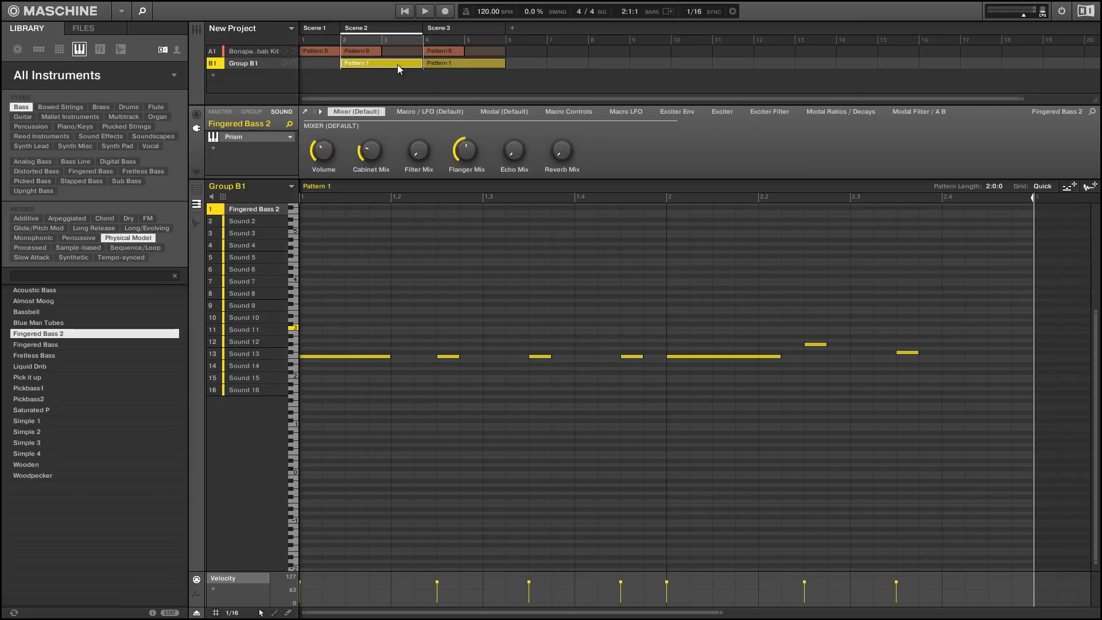
{"action": "left_click", "coordinate": [465, 68]}
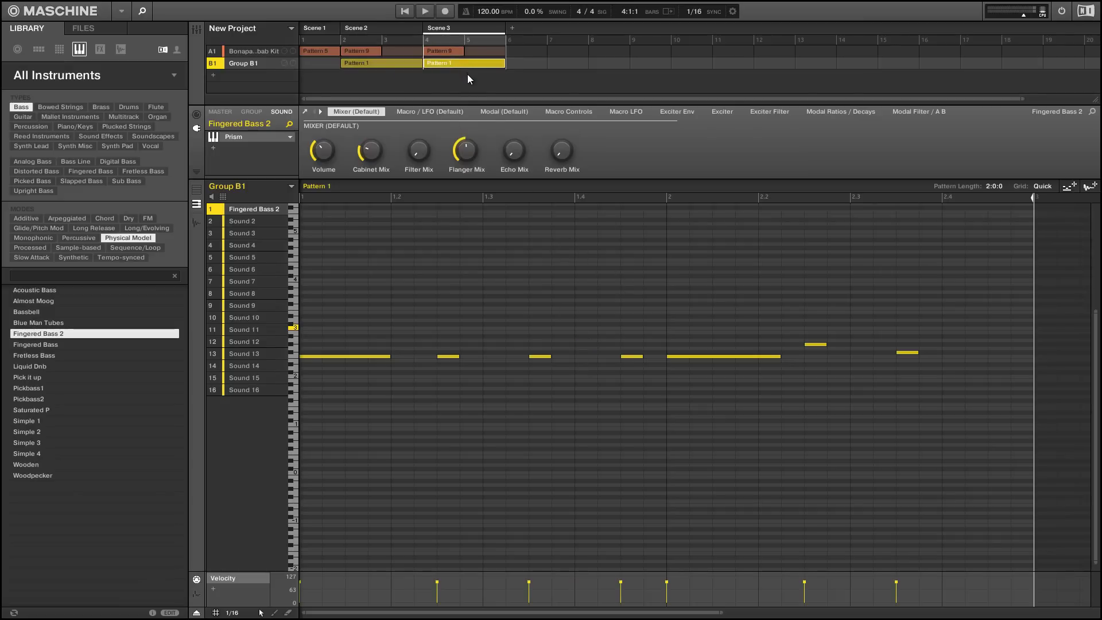
{"action": "key", "text": "ctrl+z"}
Step: Remove Scene 3's bass clip and create a new bass Pattern 2 in its place
{"action": "right_click", "coordinate": [450, 65]}
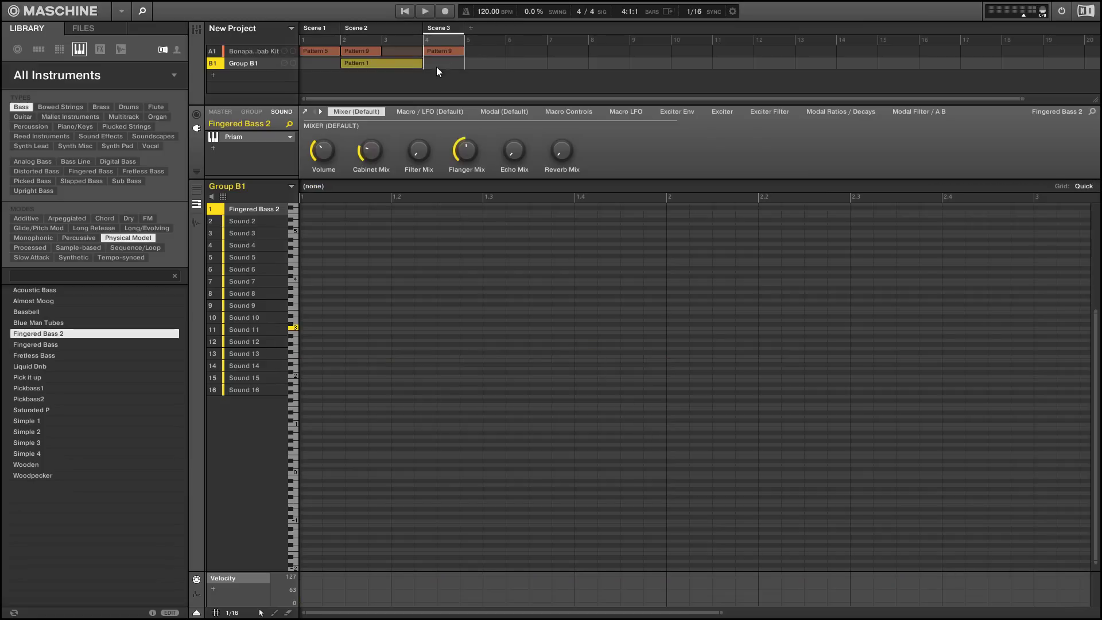
{"action": "left_click", "coordinate": [290, 186]}
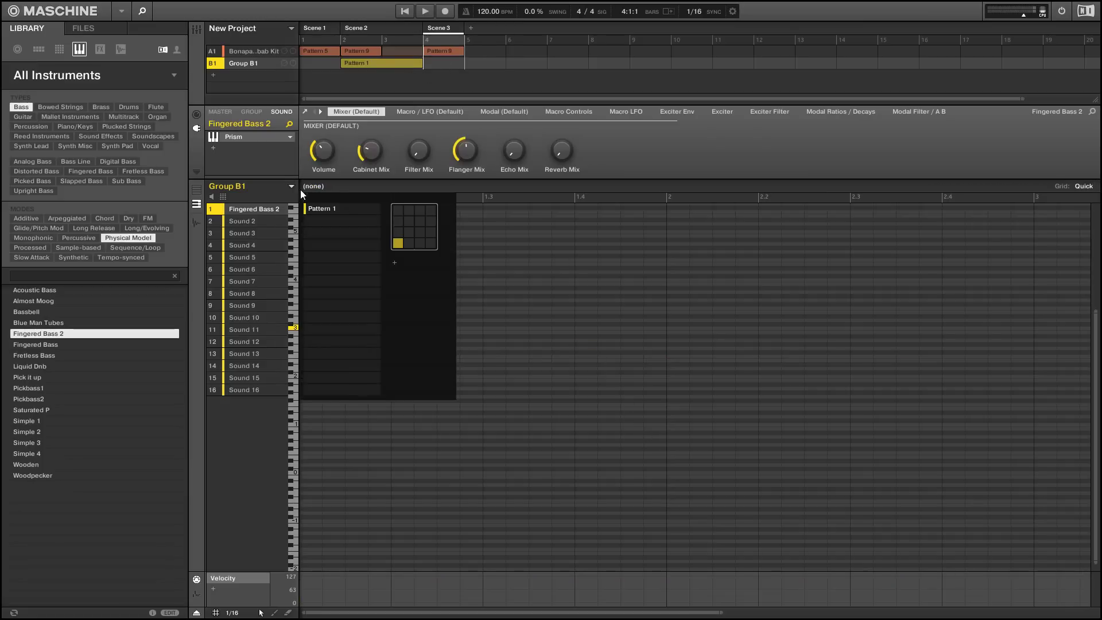
{"action": "left_click", "coordinate": [407, 241]}
{"action": "left_click", "coordinate": [518, 88]}
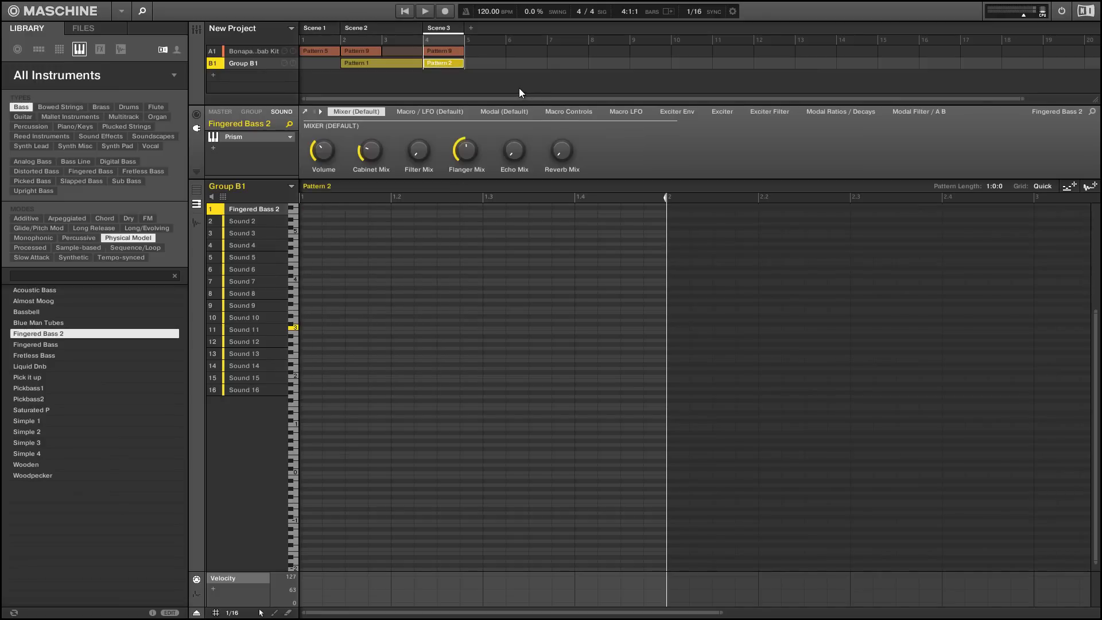
Step: Select all eight notes of Pattern 1 in Scene 2 and paste them into Pattern 2
{"action": "left_click", "coordinate": [395, 62]}
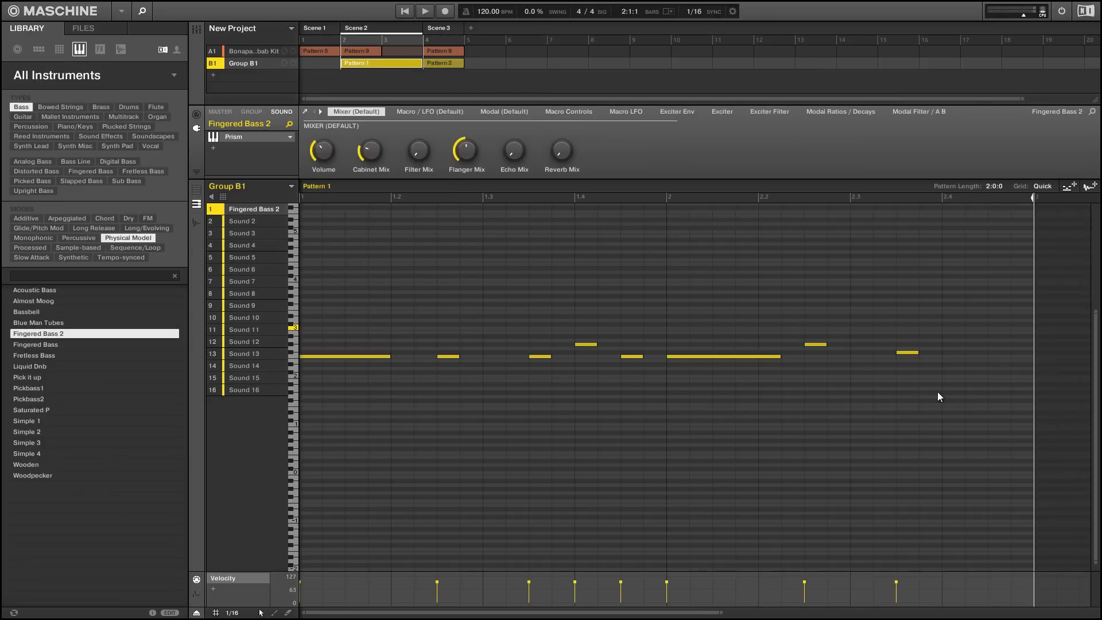
{"action": "left_click_drag", "start_coordinate": [937, 390], "coordinate": [283, 291]}
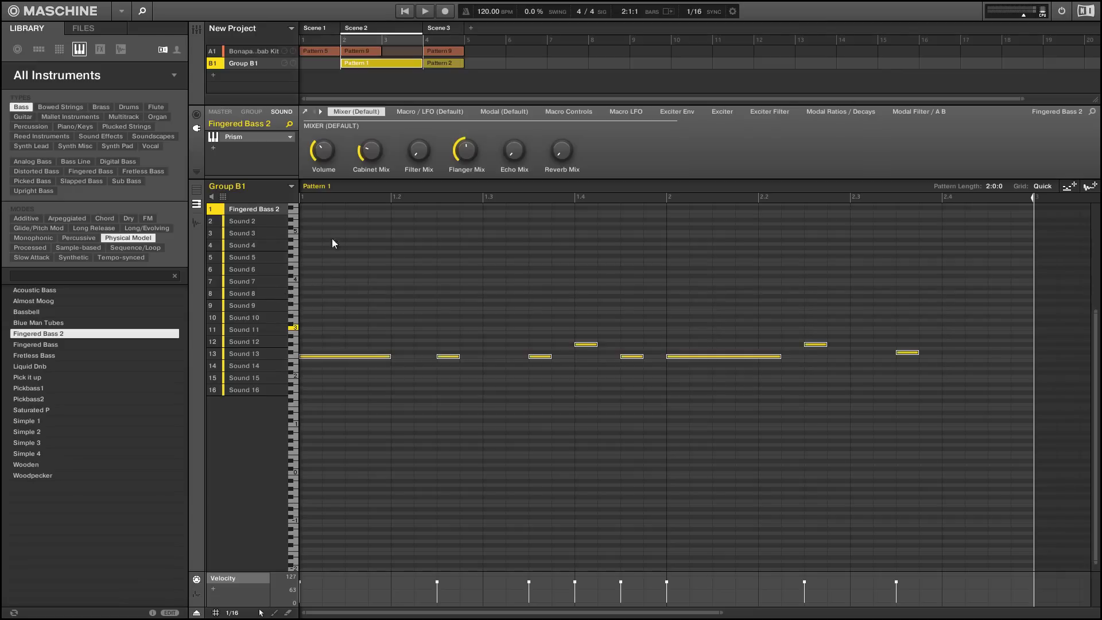
{"action": "left_click", "coordinate": [446, 63]}
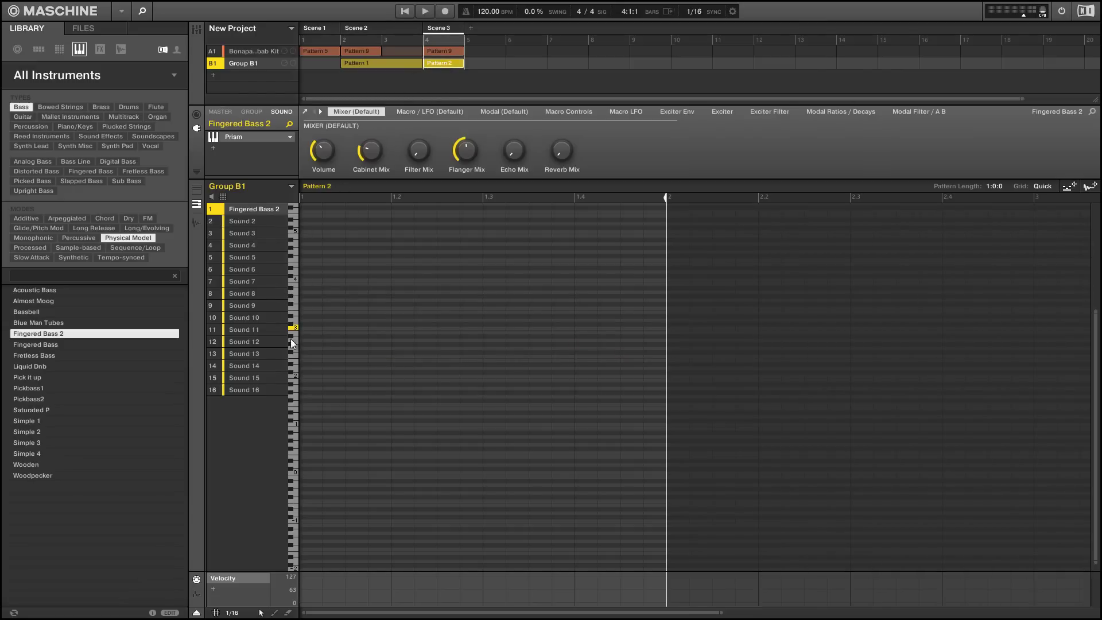
{"action": "key", "text": "ctrl+v"}
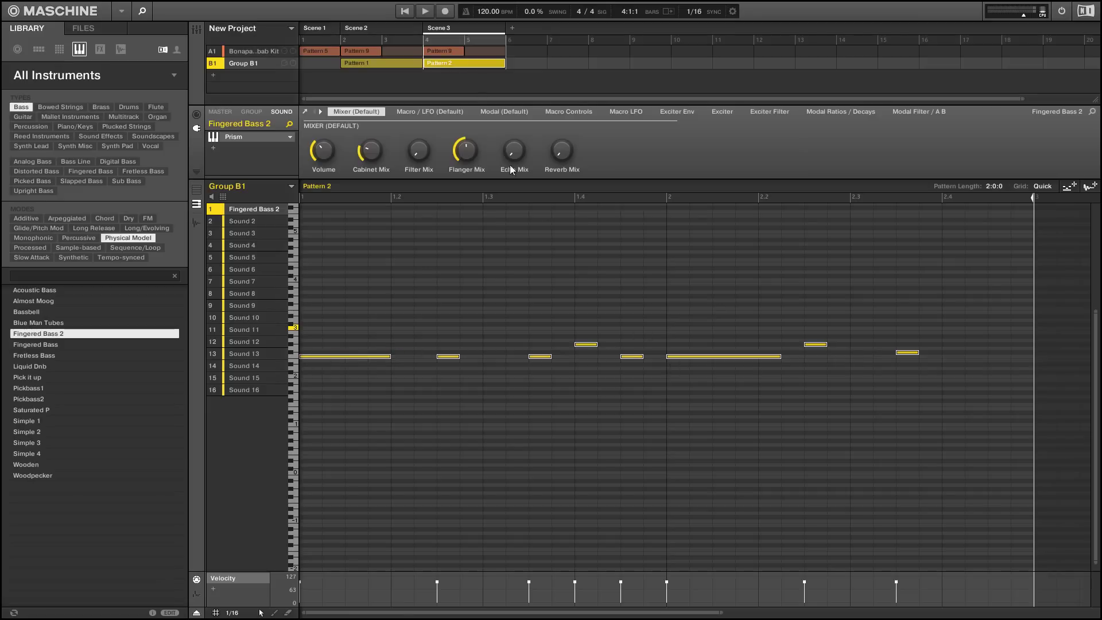
Step: Delete the note at beat 1.4, add a high note near bar 2's end, and jump playback to Scene 2
{"action": "left_click", "coordinate": [485, 247]}
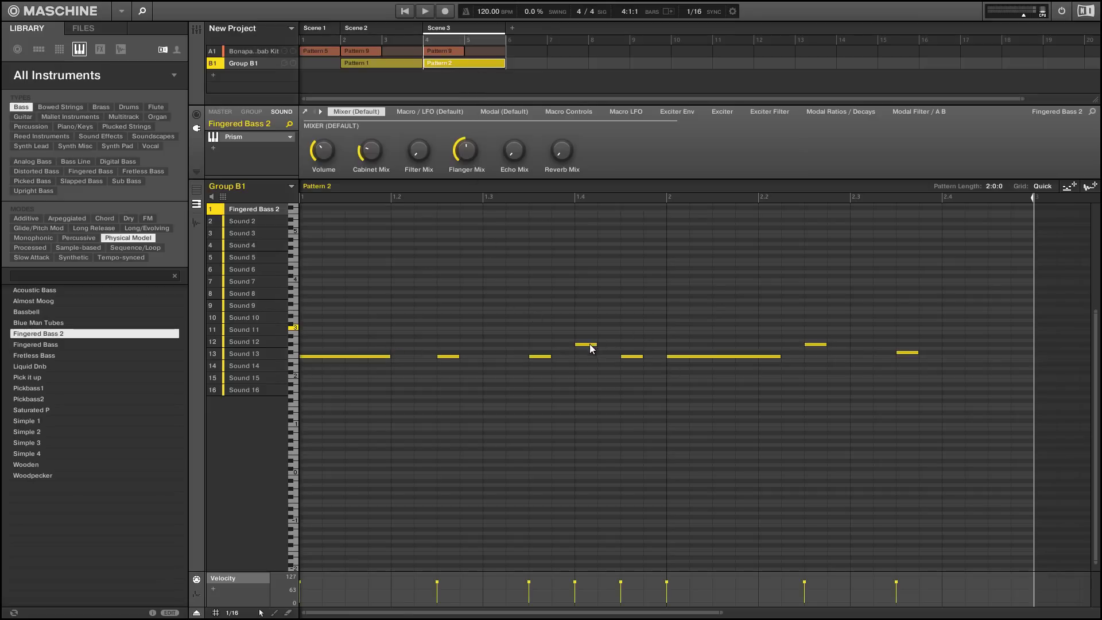
{"action": "double_click", "coordinate": [591, 346]}
{"action": "left_click", "coordinate": [423, 12]}
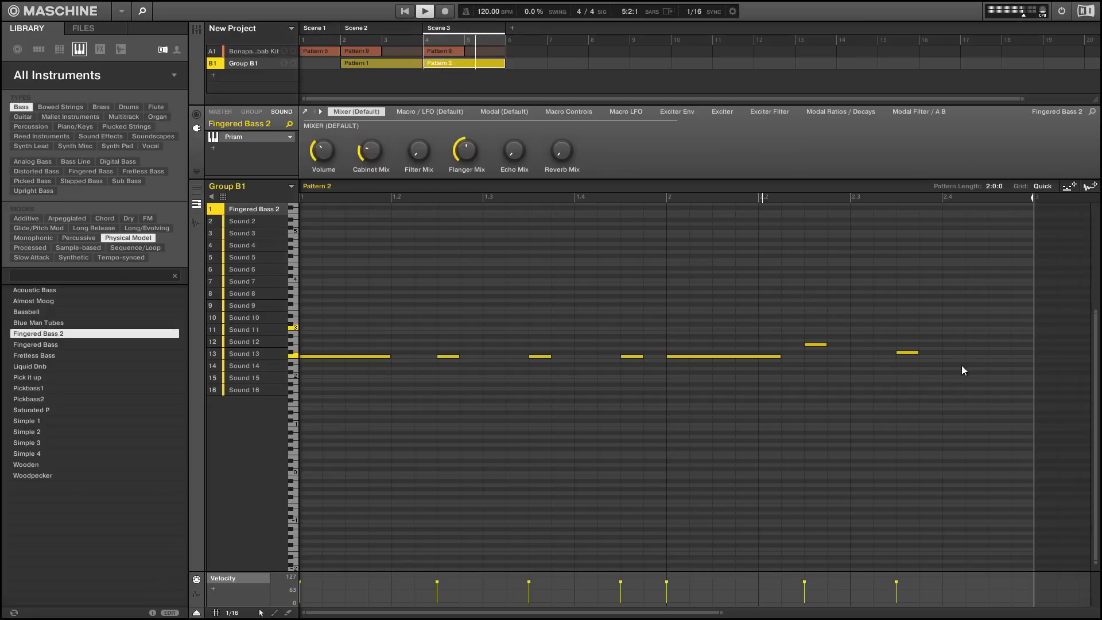
{"action": "double_click", "coordinate": [1000, 344]}
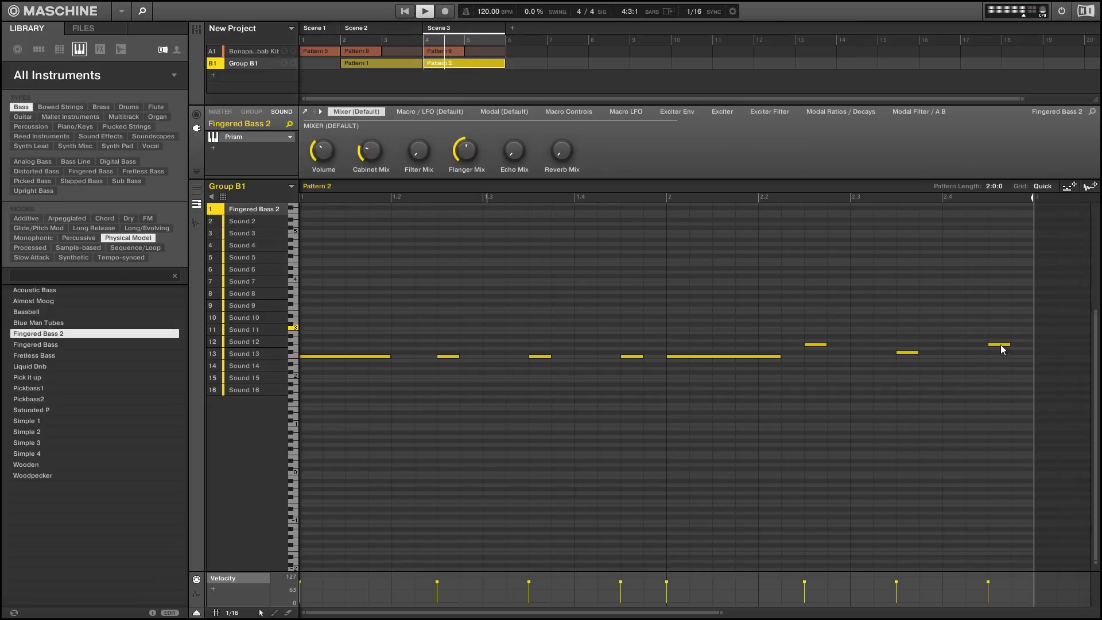
{"action": "left_click", "coordinate": [349, 25]}
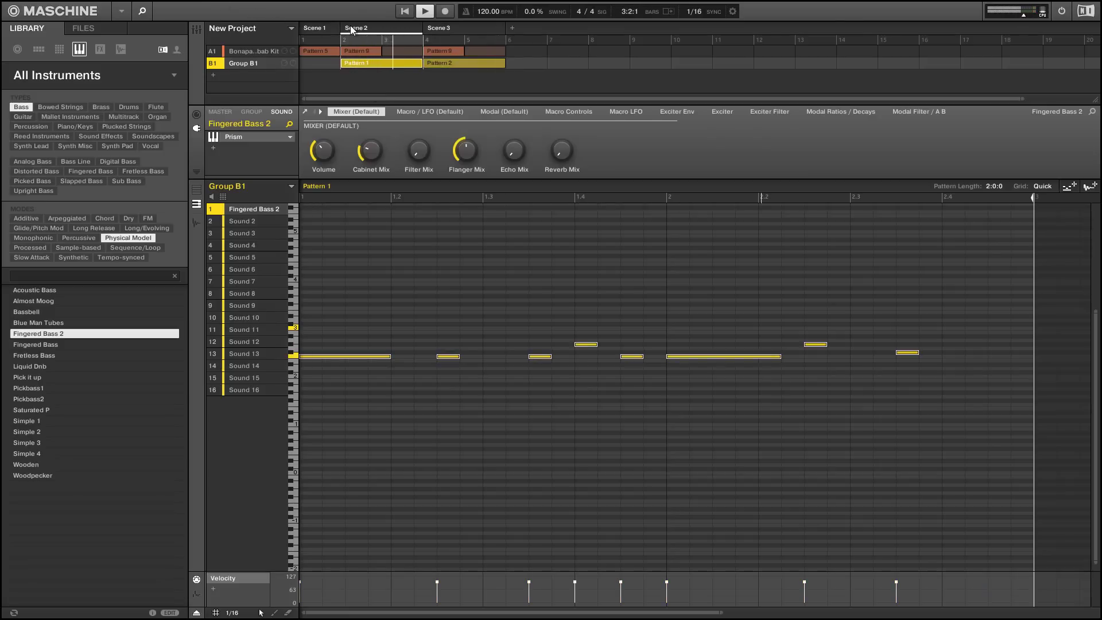
{"action": "left_click", "coordinate": [431, 15]}
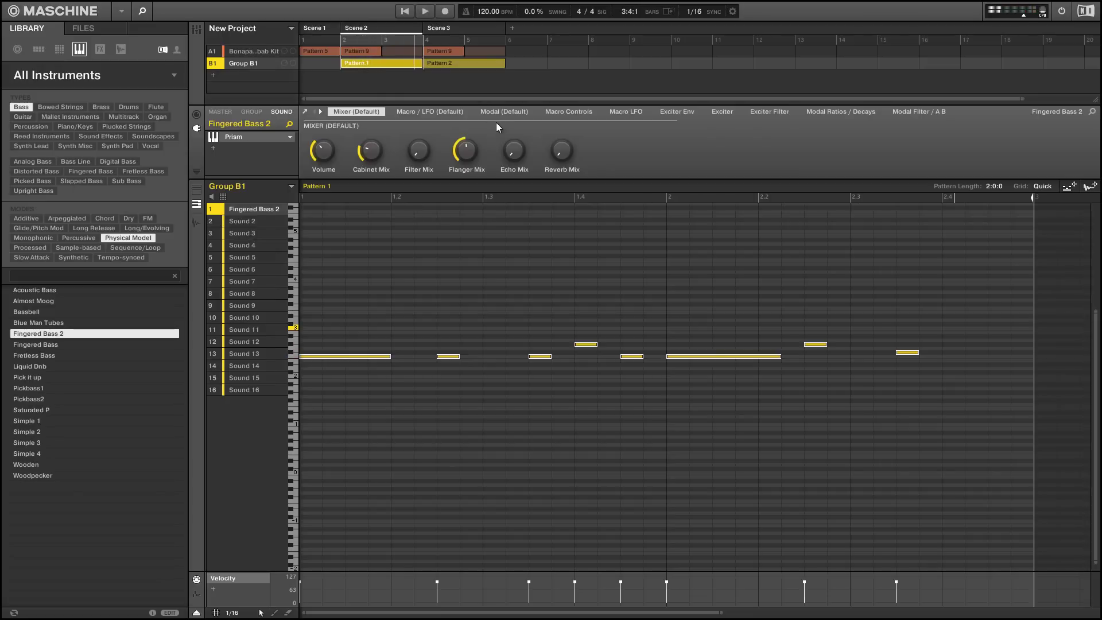